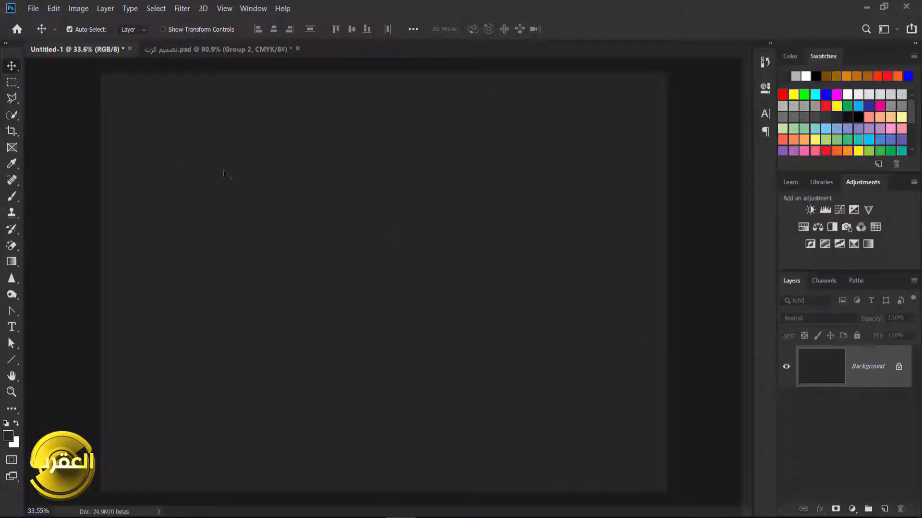
- Create a new 9 × 5 centimetre document at 300 ppi in CMYK Color with a white background
{"action": "left_click", "coordinate": [34, 10]}
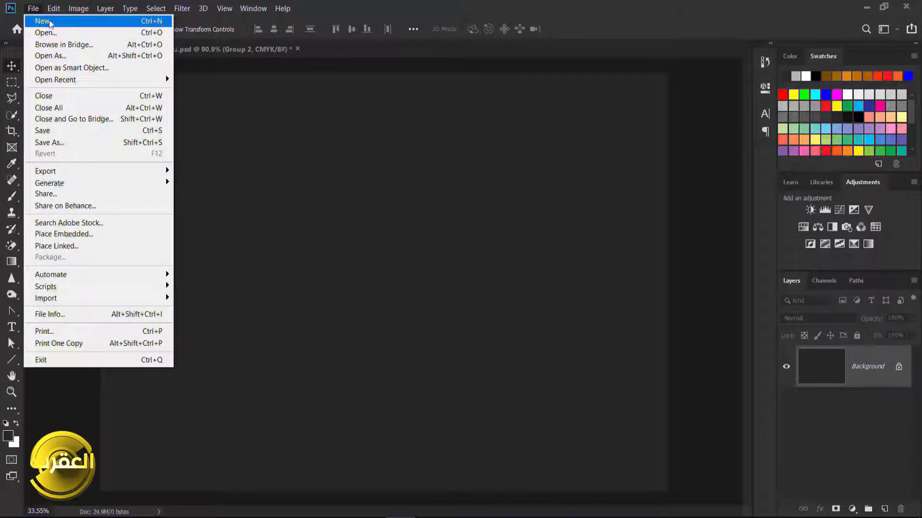
{"action": "left_click", "coordinate": [51, 23]}
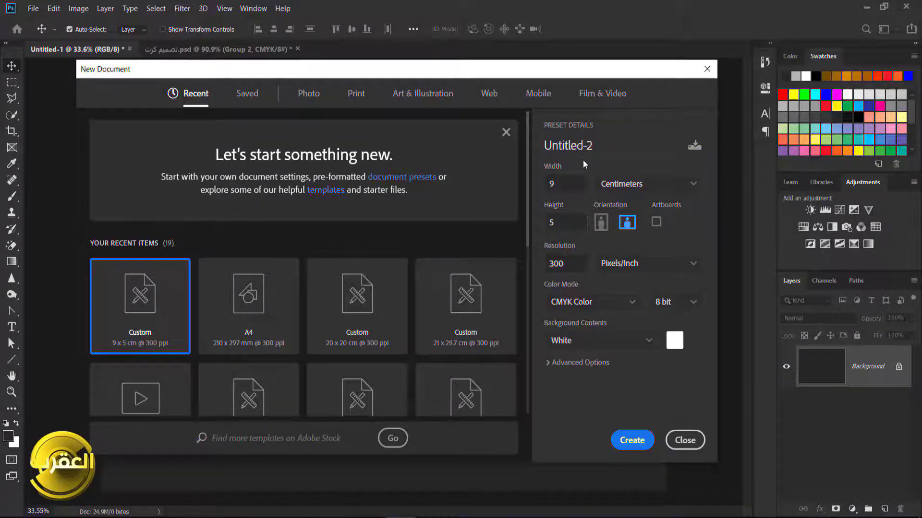
{"action": "left_click", "coordinate": [557, 182]}
{"action": "left_click", "coordinate": [562, 183]}
{"action": "left_click", "coordinate": [552, 223]}
{"action": "left_click", "coordinate": [563, 184]}
{"action": "left_click", "coordinate": [558, 226]}
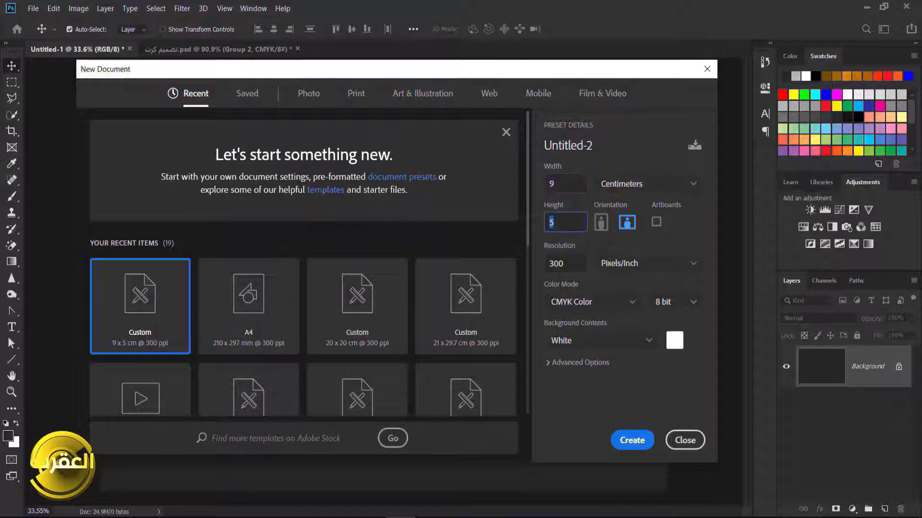
{"action": "left_click", "coordinate": [693, 184]}
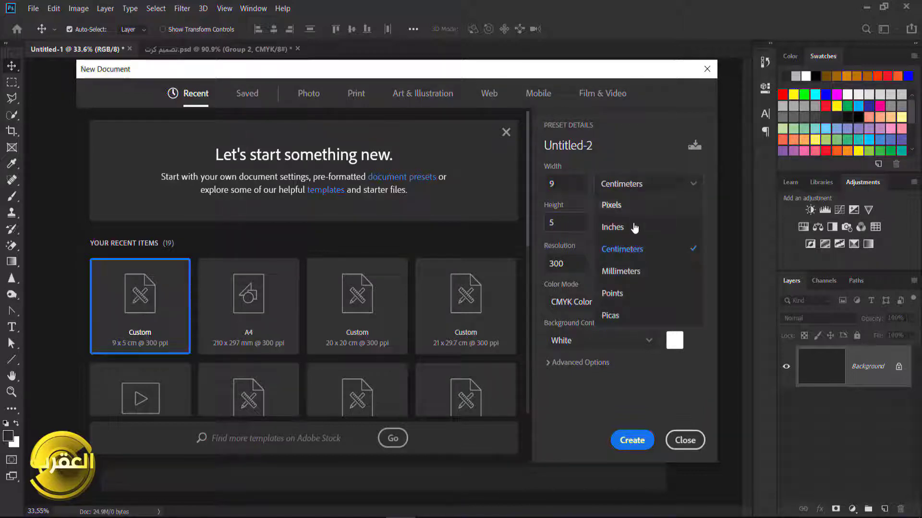
{"action": "left_click", "coordinate": [626, 250]}
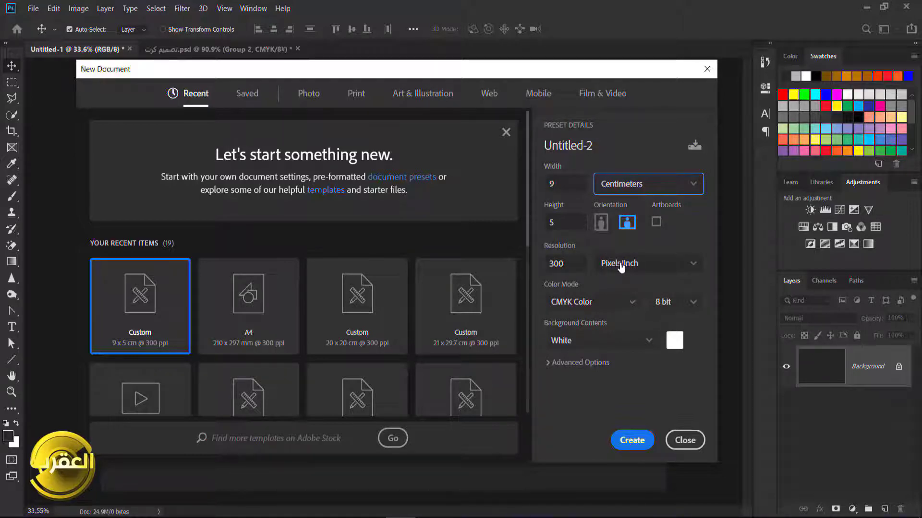
{"action": "left_click", "coordinate": [626, 303]}
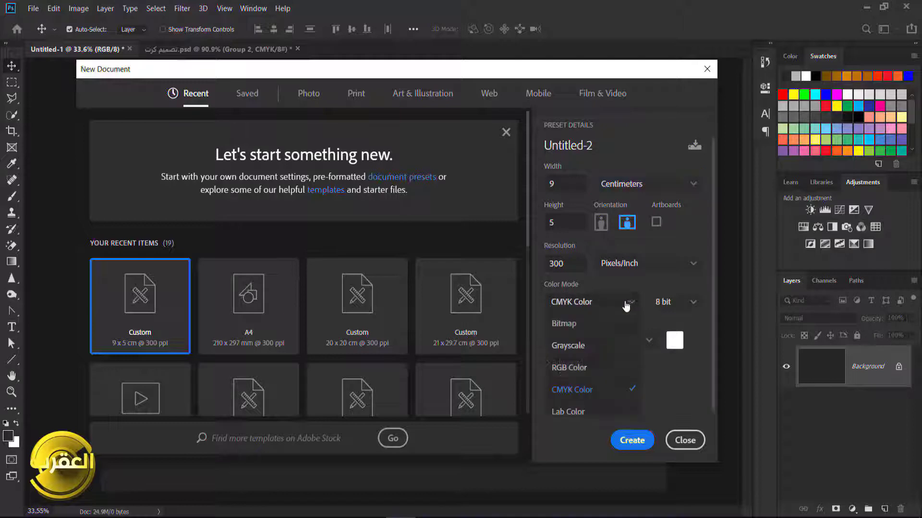
{"action": "left_click", "coordinate": [571, 390]}
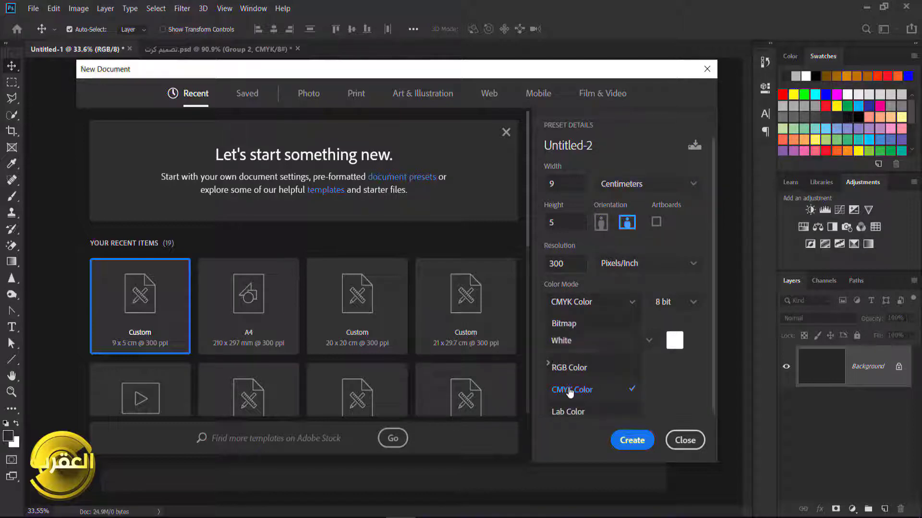
{"action": "left_click", "coordinate": [622, 439]}
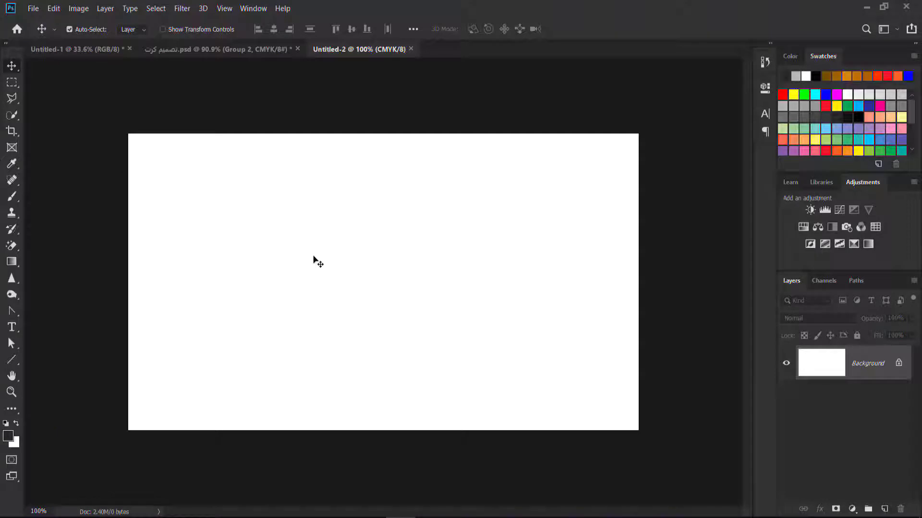
- Turn on rulers with Ctrl+R and set the ruler units to centimetres
{"action": "key", "text": "ctrl+r"}
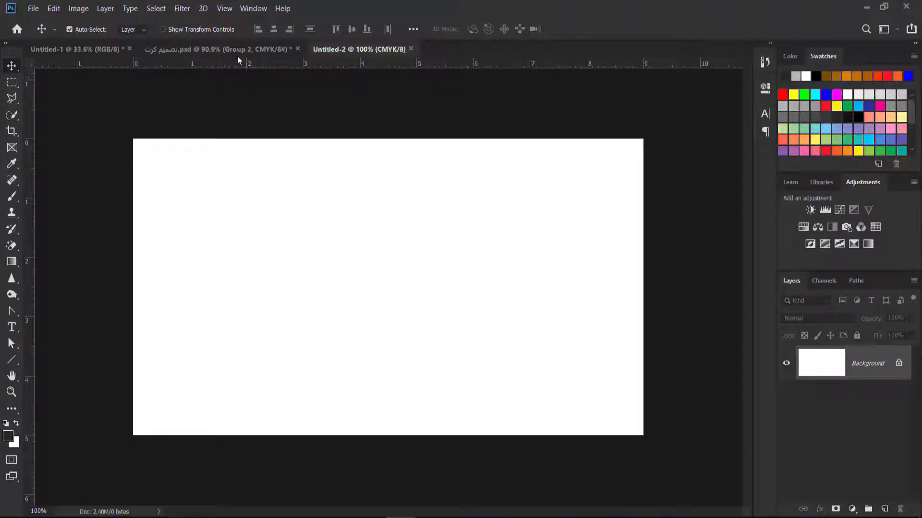
{"action": "right_click", "coordinate": [218, 66]}
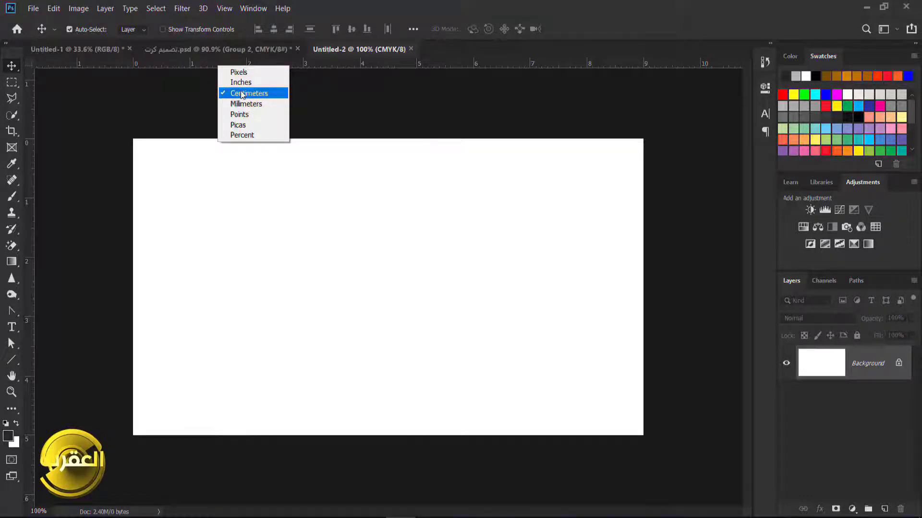
{"action": "left_click", "coordinate": [243, 94]}
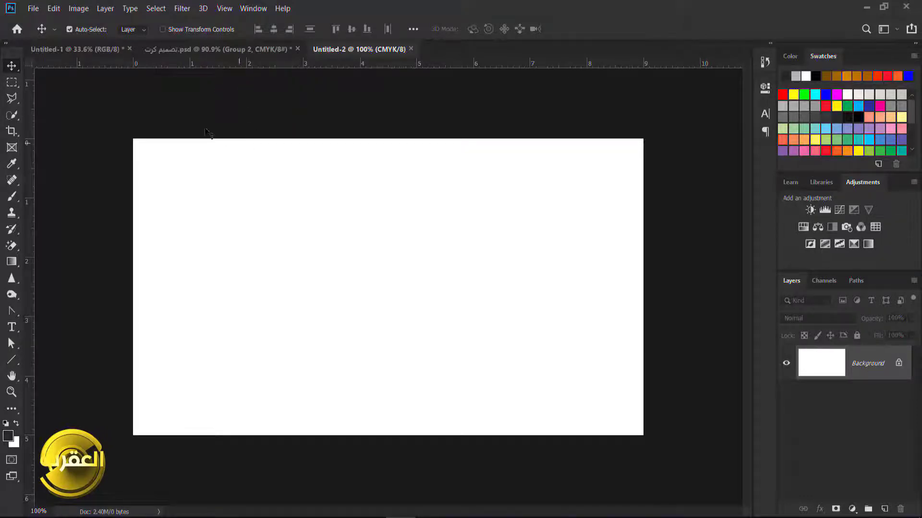
- Drag out trial vertical and horizontal guides, then drag them back off the canvas
{"action": "left_click_drag", "start_coordinate": [39, 139], "coordinate": [152, 136]}
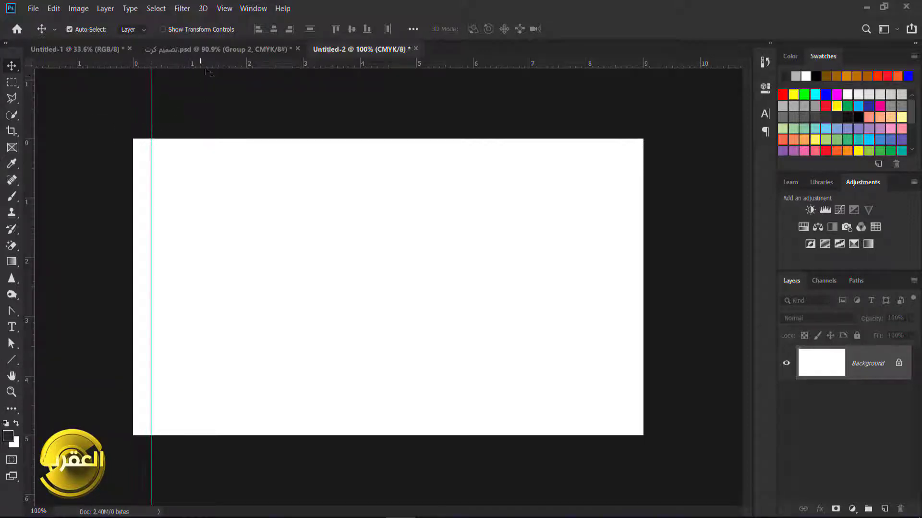
{"action": "left_click_drag", "start_coordinate": [214, 63], "coordinate": [231, 156]}
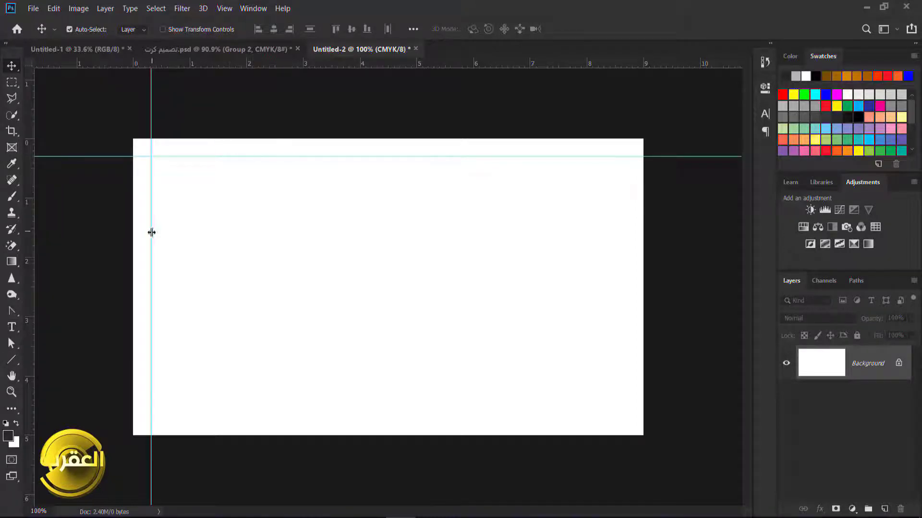
{"action": "left_click_drag", "start_coordinate": [151, 233], "coordinate": [29, 223]}
{"action": "left_click_drag", "start_coordinate": [216, 156], "coordinate": [252, 63]}
- Add exact vertical guides near the left edge and at 8 cm with New Guide
{"action": "left_click", "coordinate": [224, 8]}
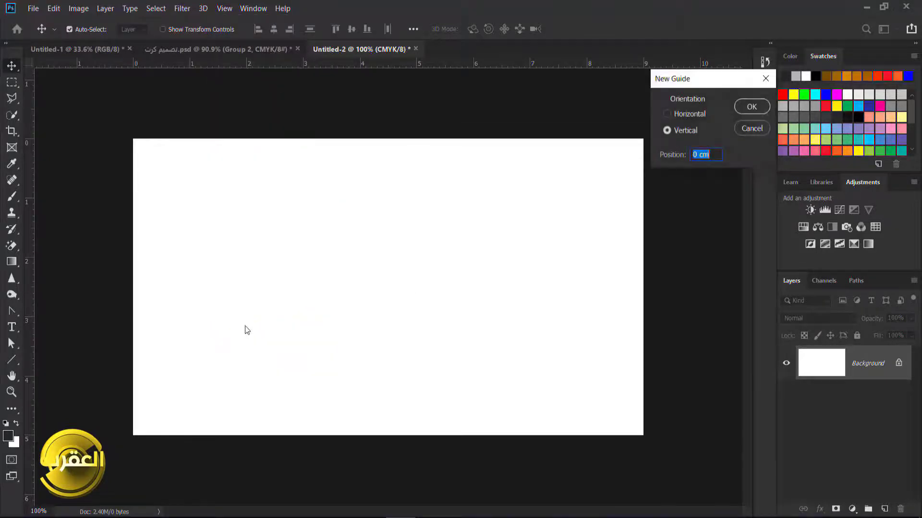
{"action": "left_click", "coordinate": [690, 131]}
{"action": "key", "text": "BackSpace"}
{"action": "left_click", "coordinate": [750, 108]}
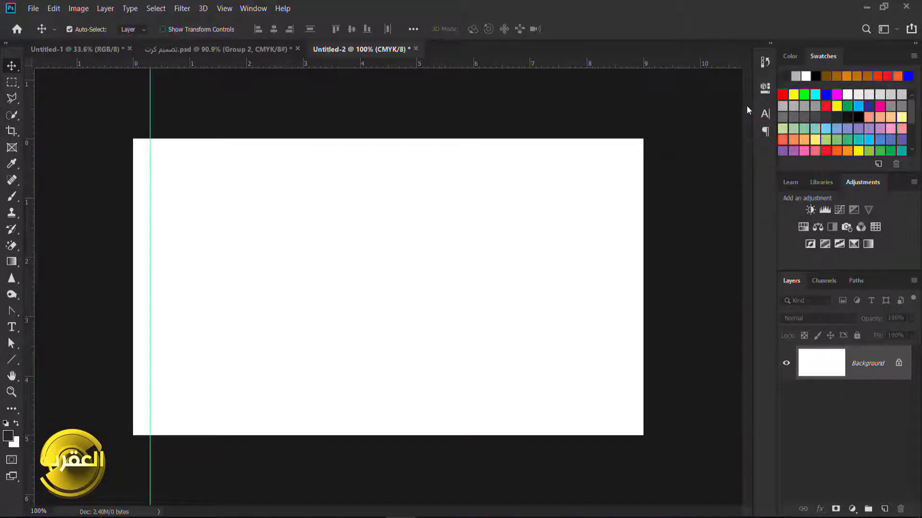
{"action": "left_click", "coordinate": [225, 9]}
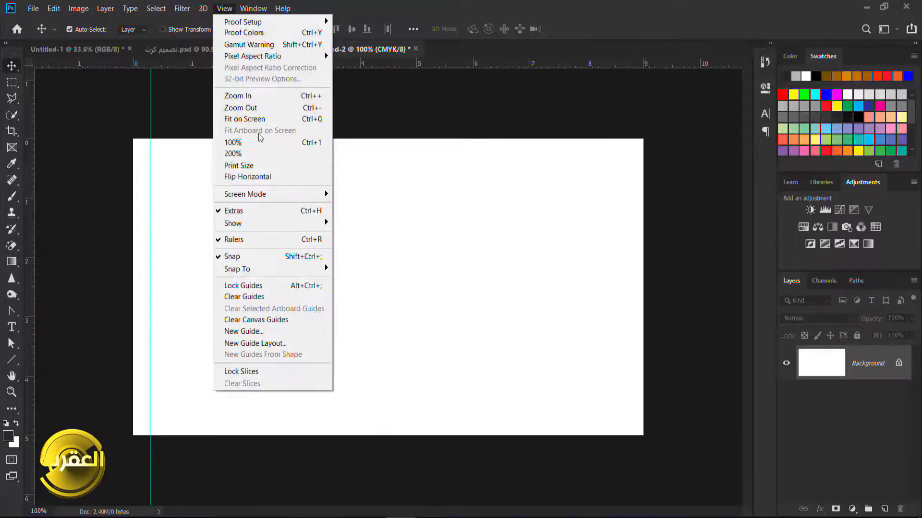
{"action": "left_click", "coordinate": [255, 333]}
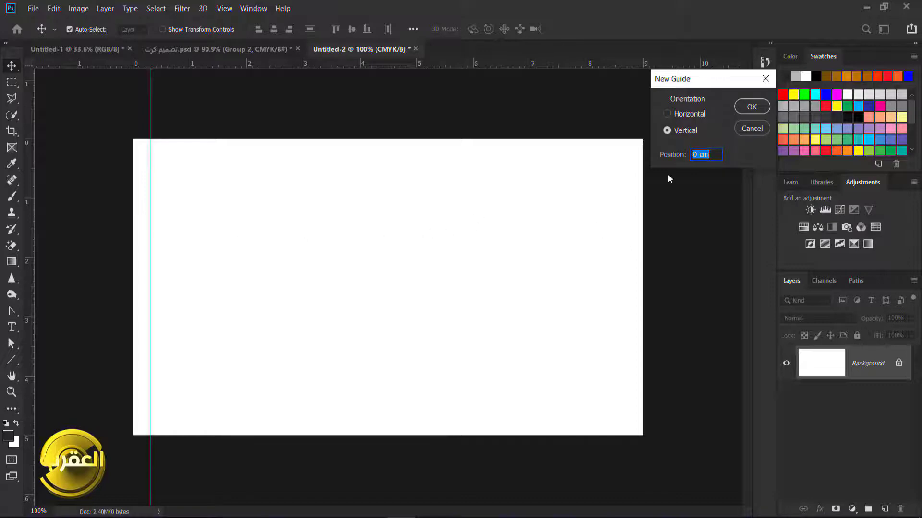
{"action": "type", "text": "8.7"}
{"action": "left_click", "coordinate": [746, 107]}
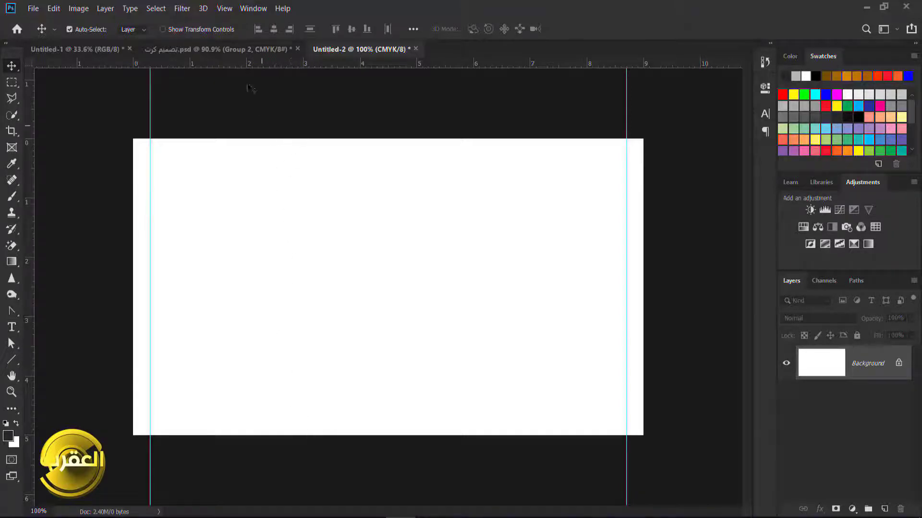
- Add a horizontal guide at 0 cm along the card's top edge
{"action": "left_click", "coordinate": [224, 8]}
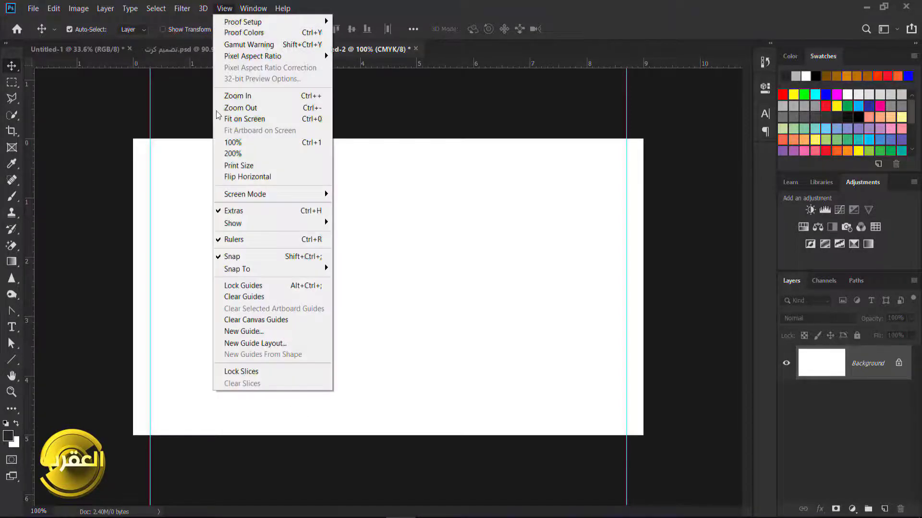
{"action": "left_click", "coordinate": [241, 331]}
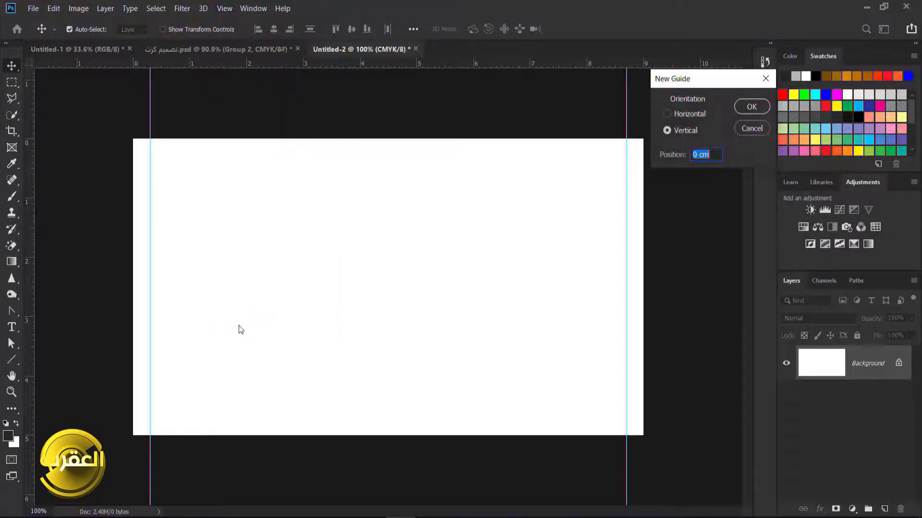
{"action": "left_click", "coordinate": [668, 114]}
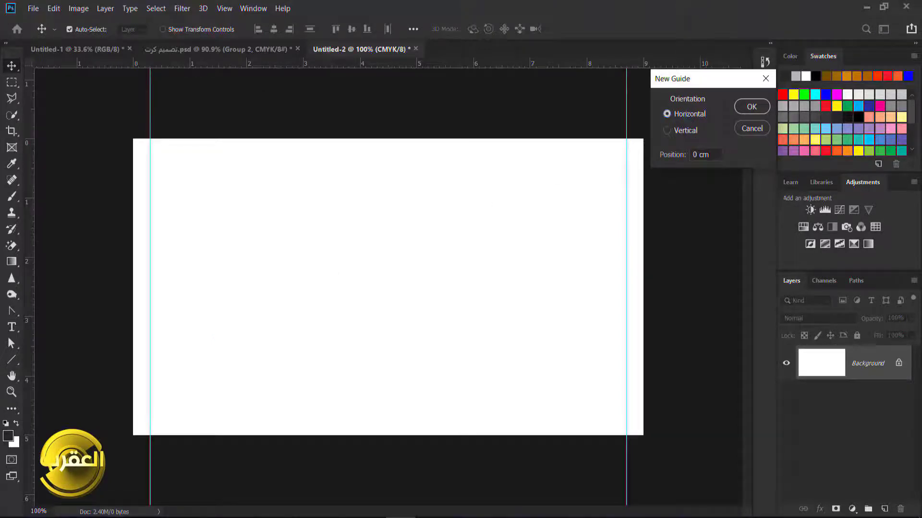
{"action": "double_click", "coordinate": [699, 155]}
{"action": "left_click", "coordinate": [743, 108]}
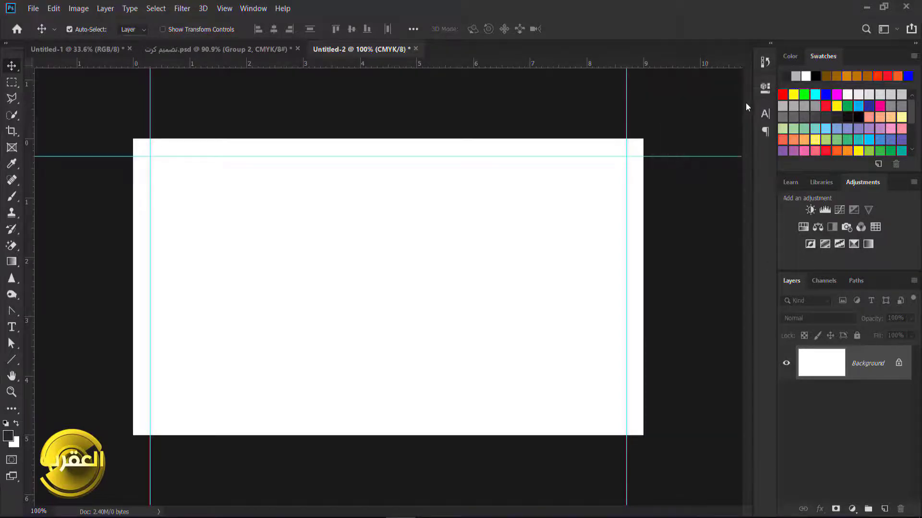
- Add a horizontal guide at 4 cm, then switch to the تصميم كرت.psd design
{"action": "left_click", "coordinate": [227, 9]}
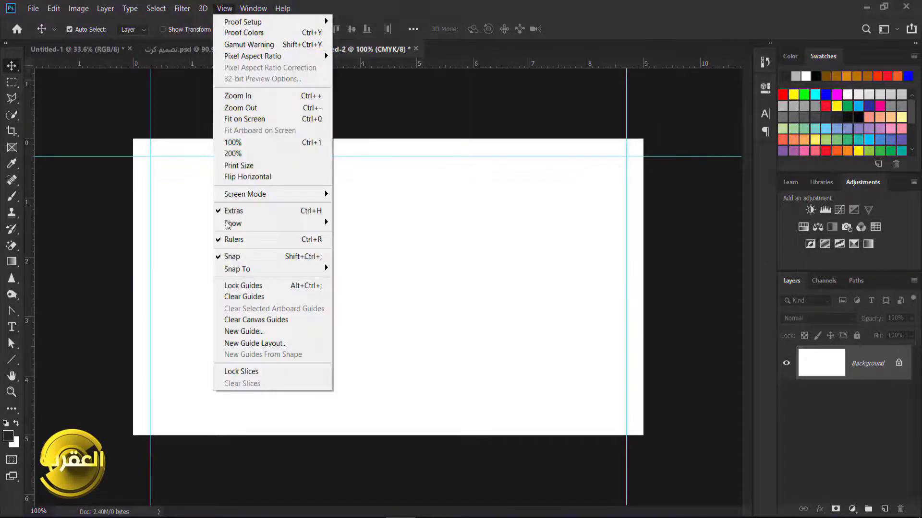
{"action": "left_click", "coordinate": [255, 332]}
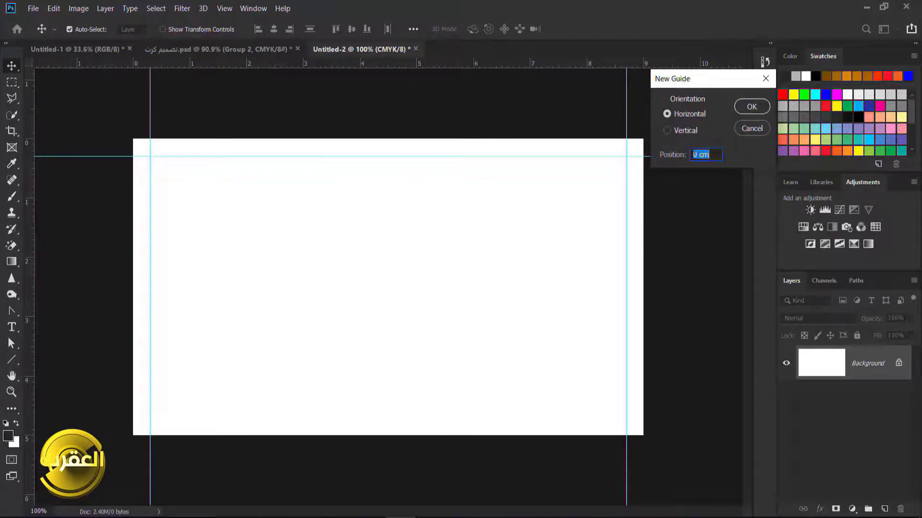
{"action": "type", "text": "4.7"}
{"action": "left_click", "coordinate": [746, 108]}
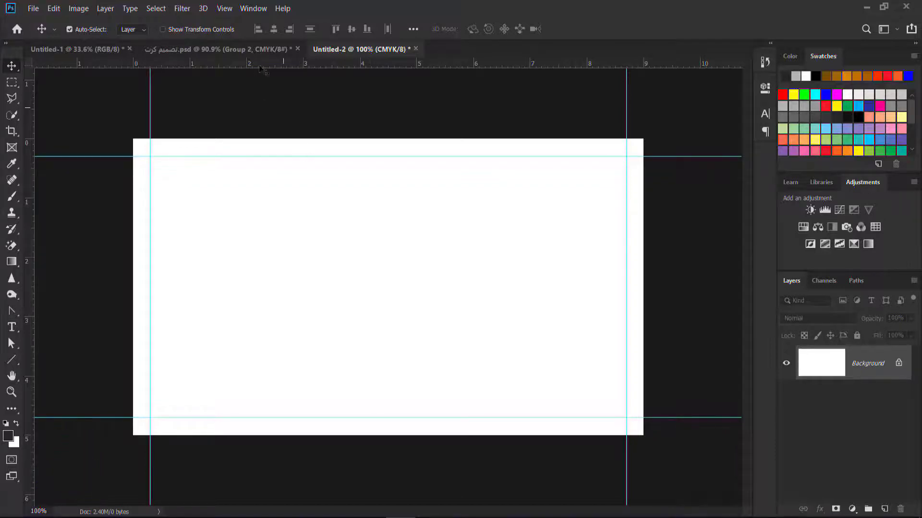
{"action": "left_click", "coordinate": [260, 48]}
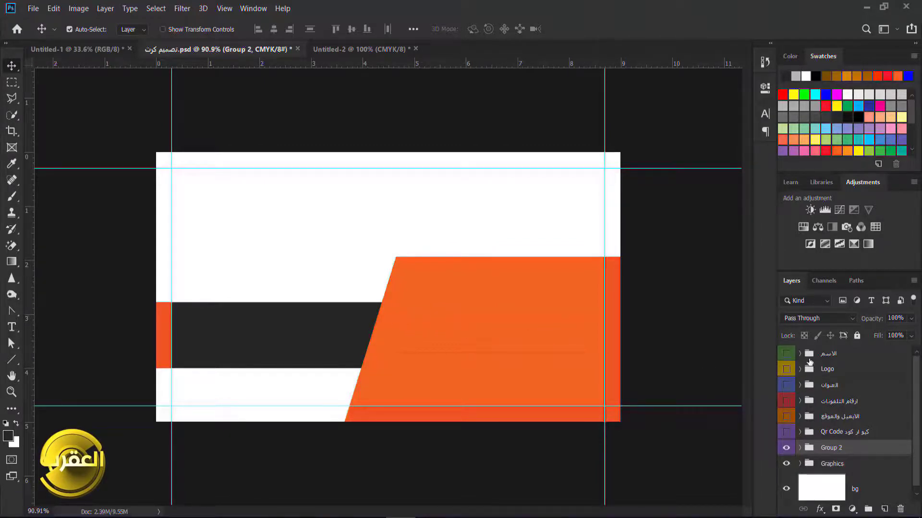
- Make the name, Logo, address, phones, email/website and QR Code layer groups visible
{"action": "left_click", "coordinate": [785, 354]}
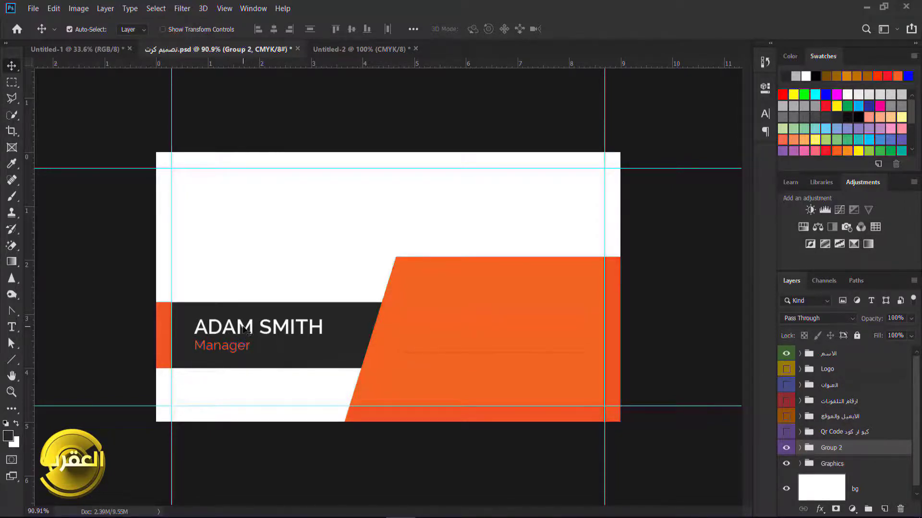
{"action": "left_click", "coordinate": [786, 369]}
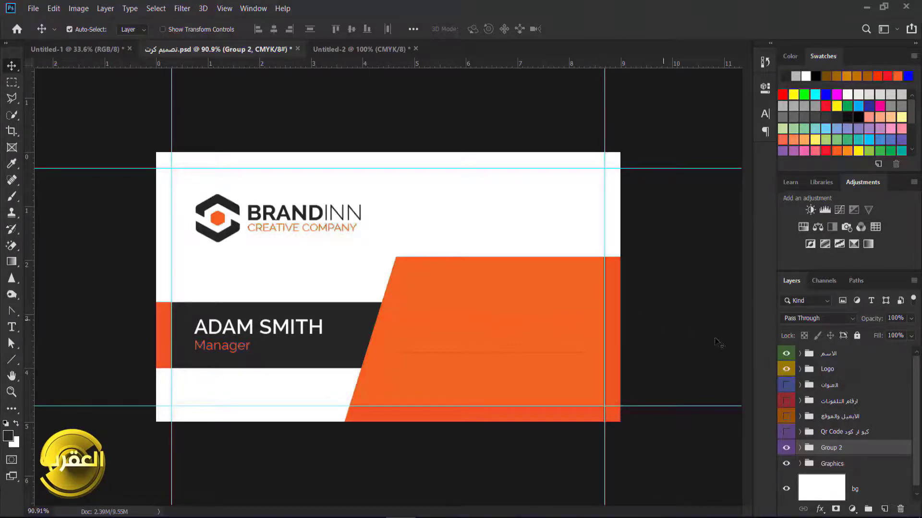
{"action": "left_click", "coordinate": [786, 385]}
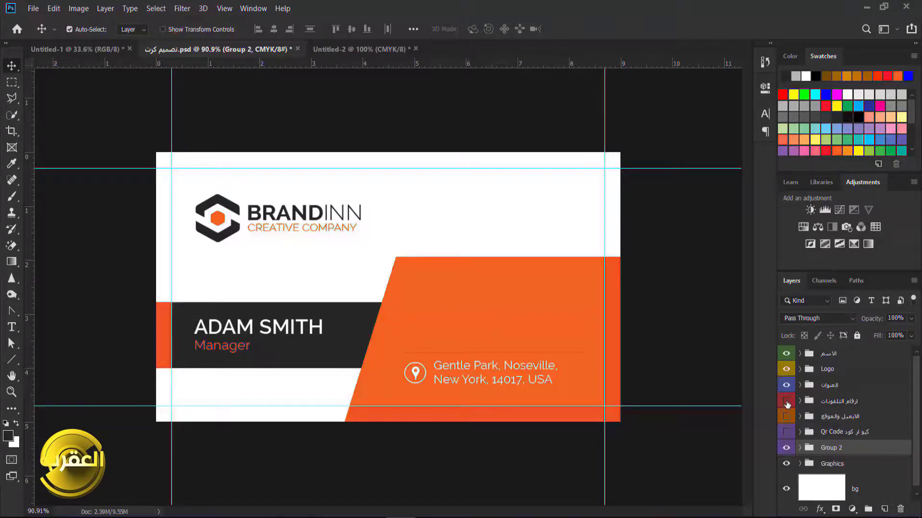
{"action": "left_click", "coordinate": [787, 402]}
{"action": "left_click", "coordinate": [786, 418]}
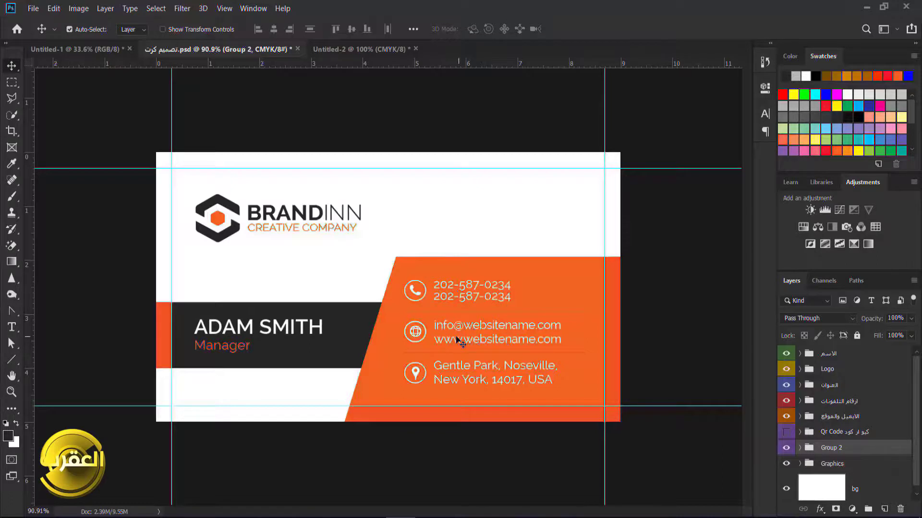
{"action": "left_click", "coordinate": [786, 433]}
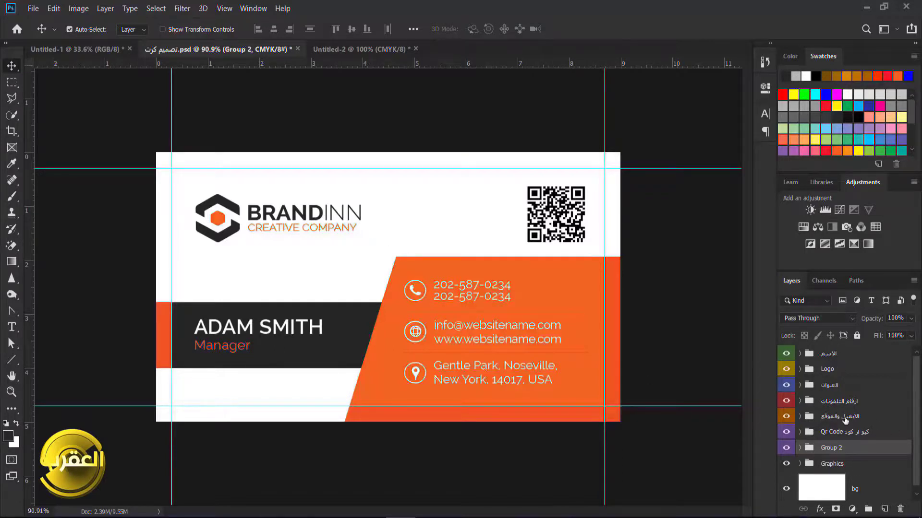
- Flatten the card into a single Background layer, discarding hidden layers
{"action": "left_click", "coordinate": [913, 282]}
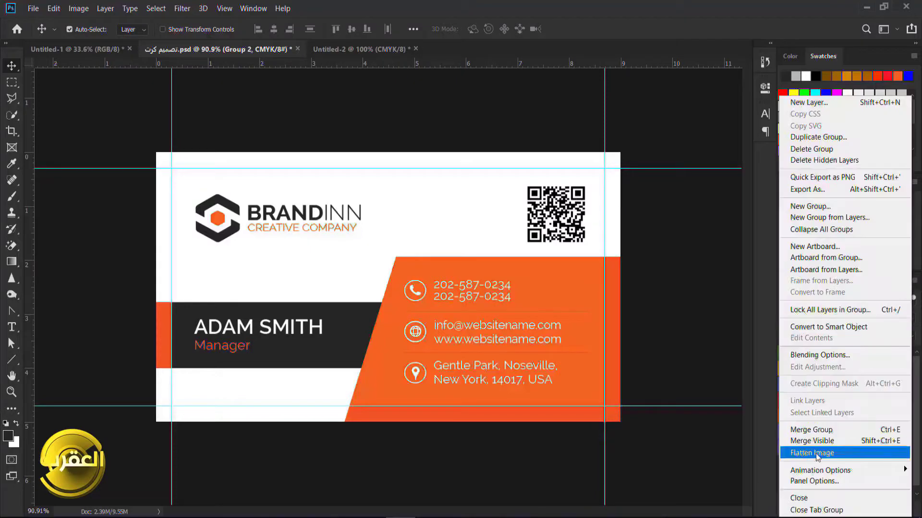
{"action": "left_click", "coordinate": [816, 453]}
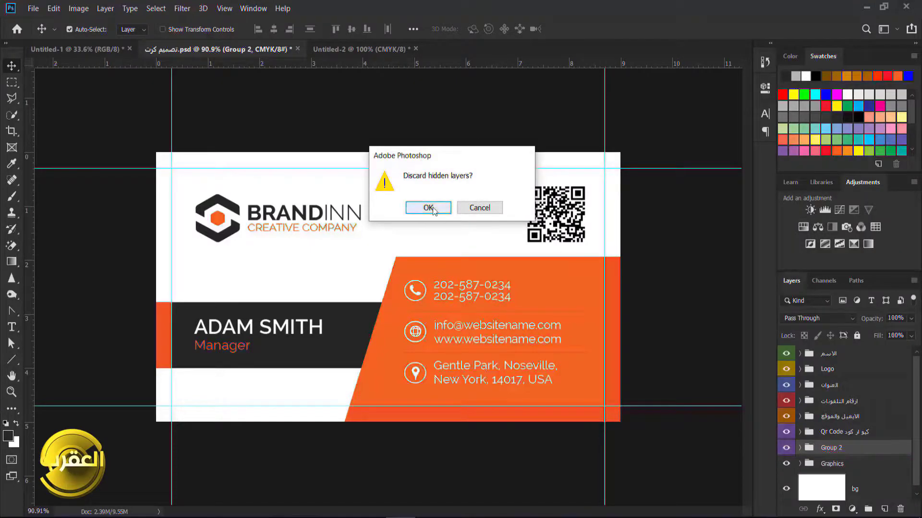
{"action": "left_click", "coordinate": [429, 211]}
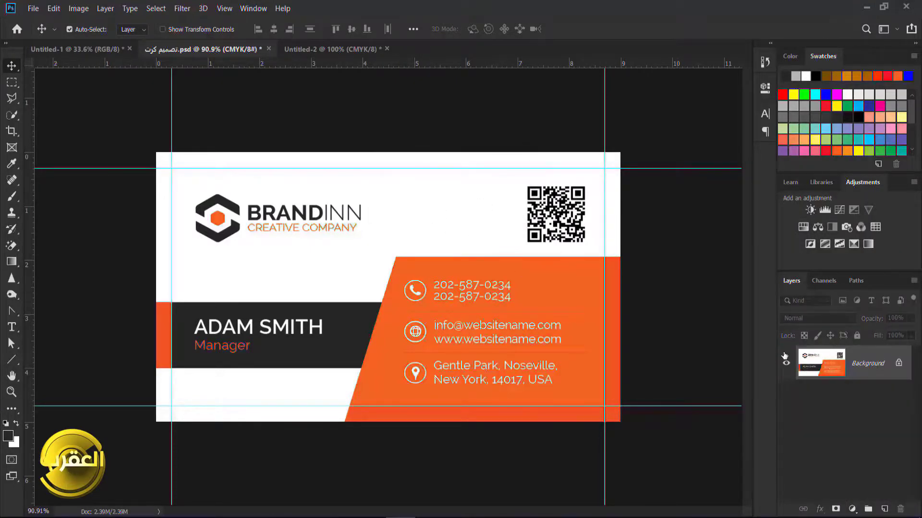
- Save the card as JPEG تصميم كرت.jpg with quality set to 11
{"action": "left_click", "coordinate": [33, 8]}
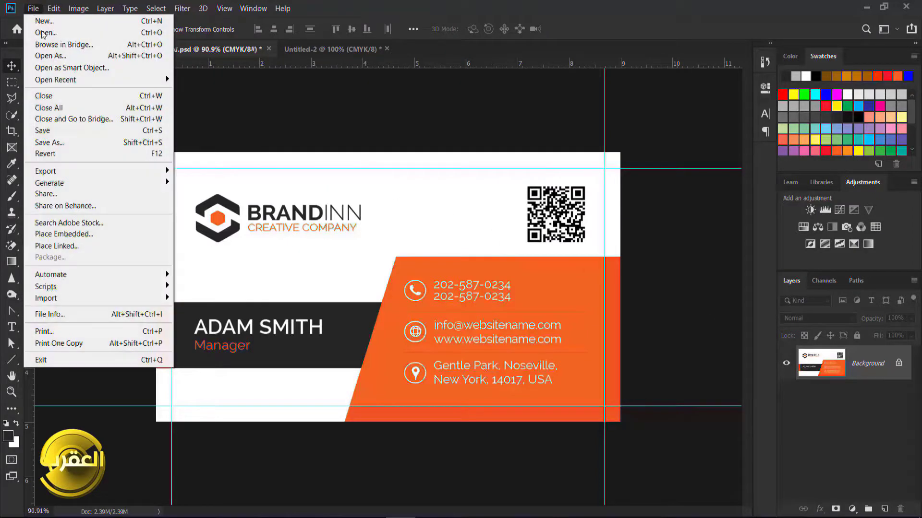
{"action": "left_click", "coordinate": [55, 143]}
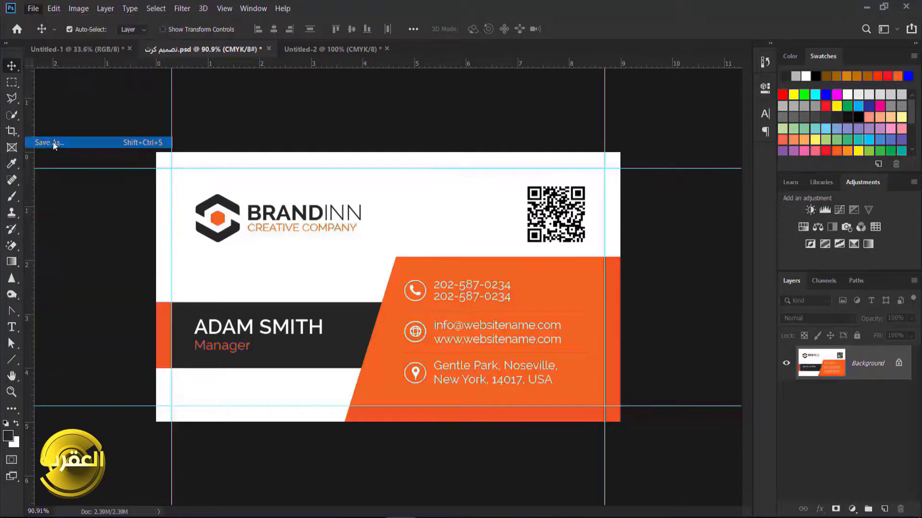
{"action": "left_click", "coordinate": [123, 249]}
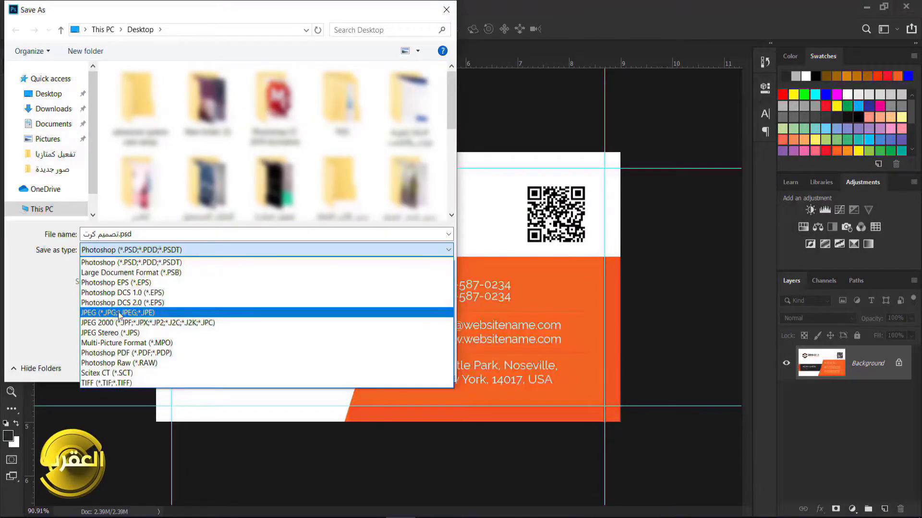
{"action": "left_click", "coordinate": [118, 312]}
{"action": "key", "text": "Return"}
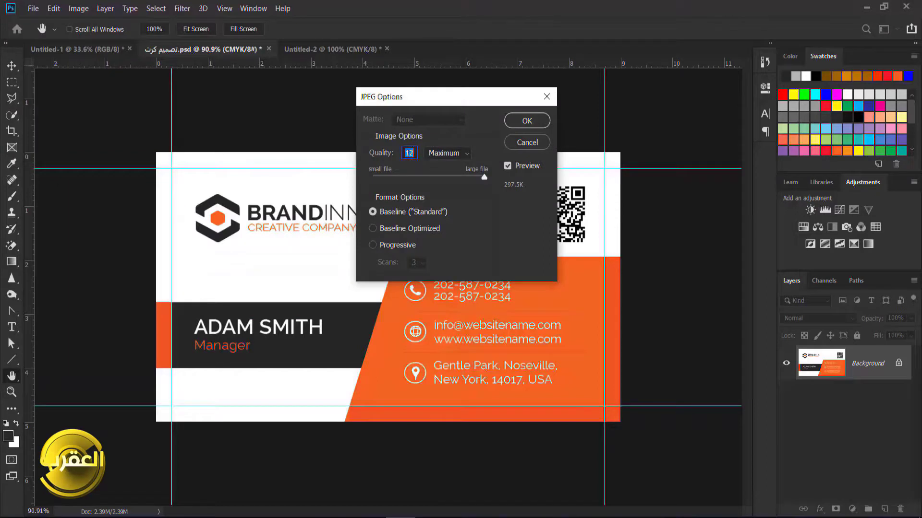
{"action": "left_click_drag", "start_coordinate": [484, 177], "coordinate": [496, 173]}
{"action": "left_click", "coordinate": [526, 121]}
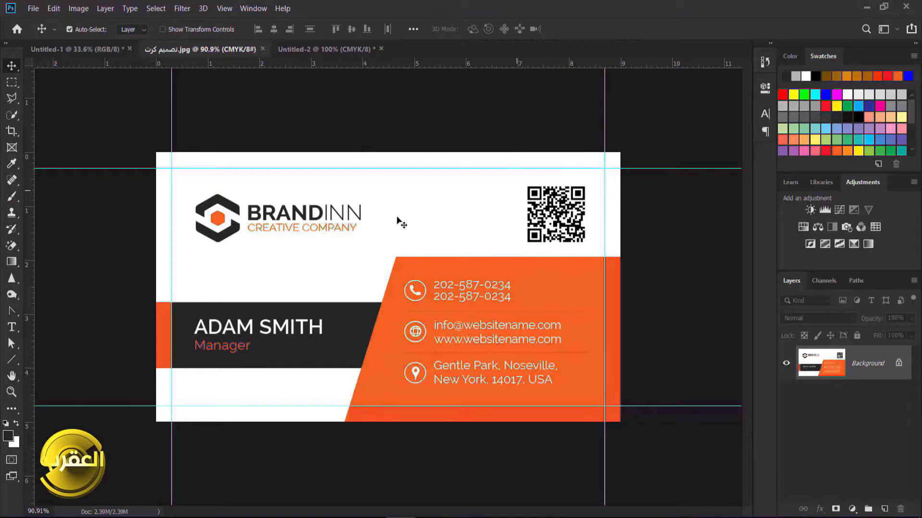